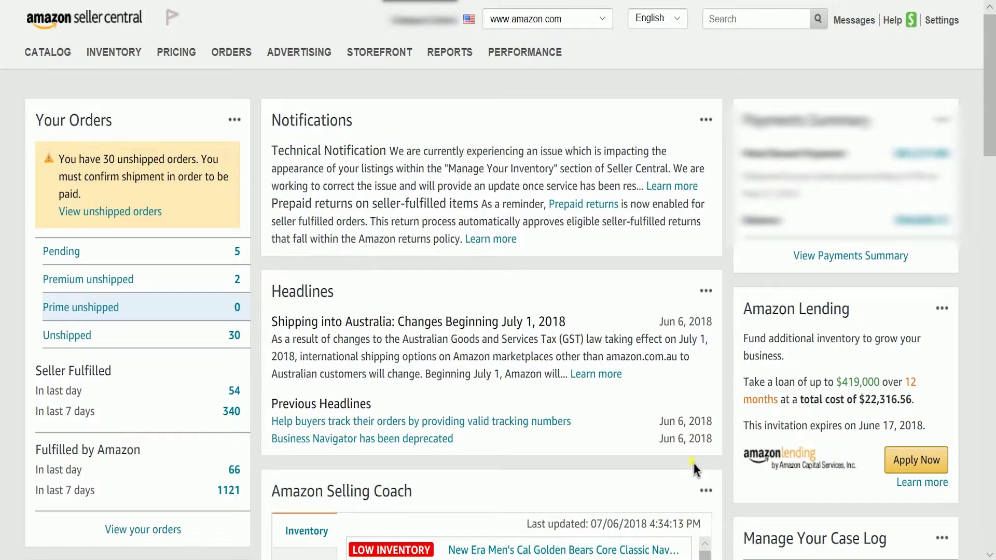
# Step: Go to Advertising > Promotions and start creating a Percentage Off promotion
pyautogui.moveTo(292, 61)
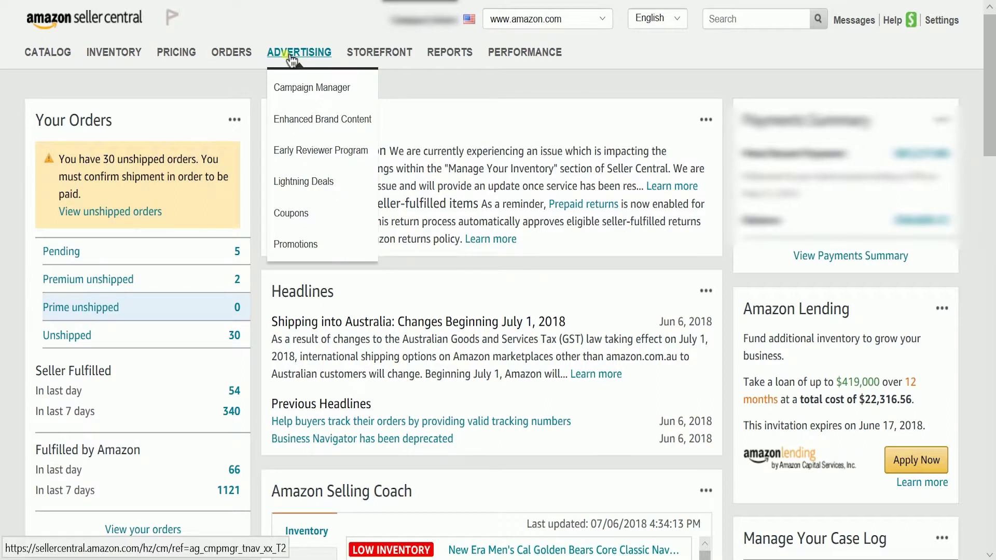
pyautogui.click(313, 244)
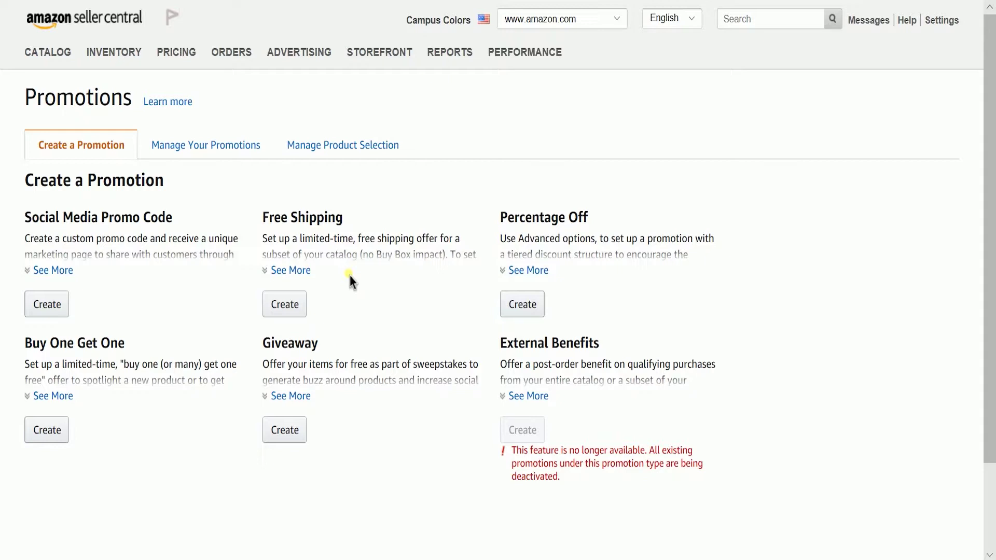
pyautogui.click(531, 307)
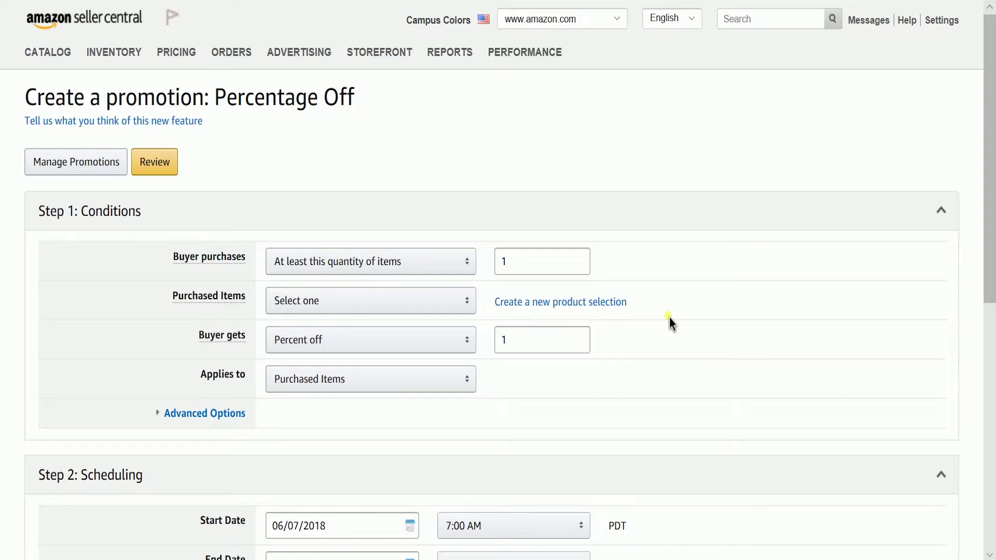
# Step: Choose Sweat Shirts as the purchased items, with the discount applying to Purchased Items
pyautogui.doubleClick(577, 349)
pyautogui.click(772, 346)
pyautogui.click(444, 308)
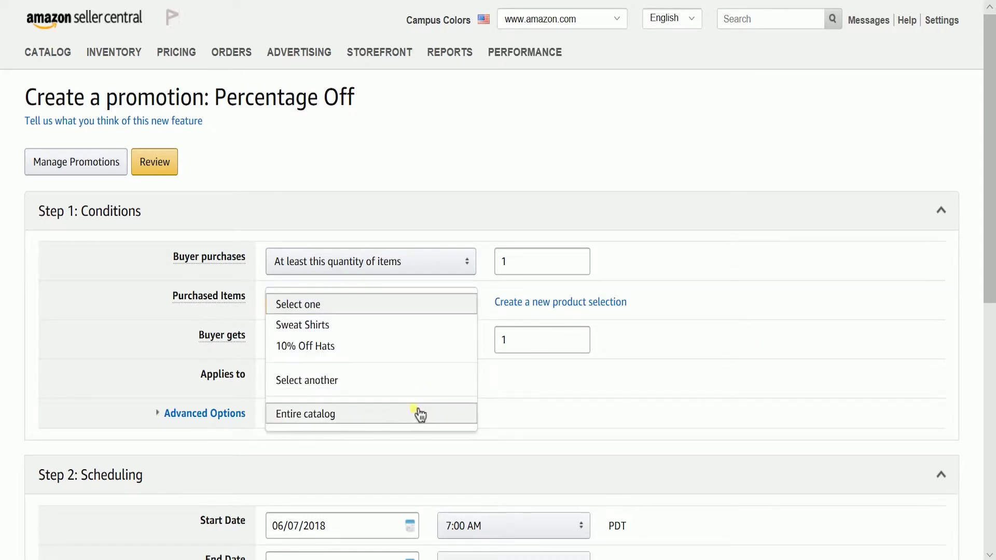
pyautogui.click(416, 327)
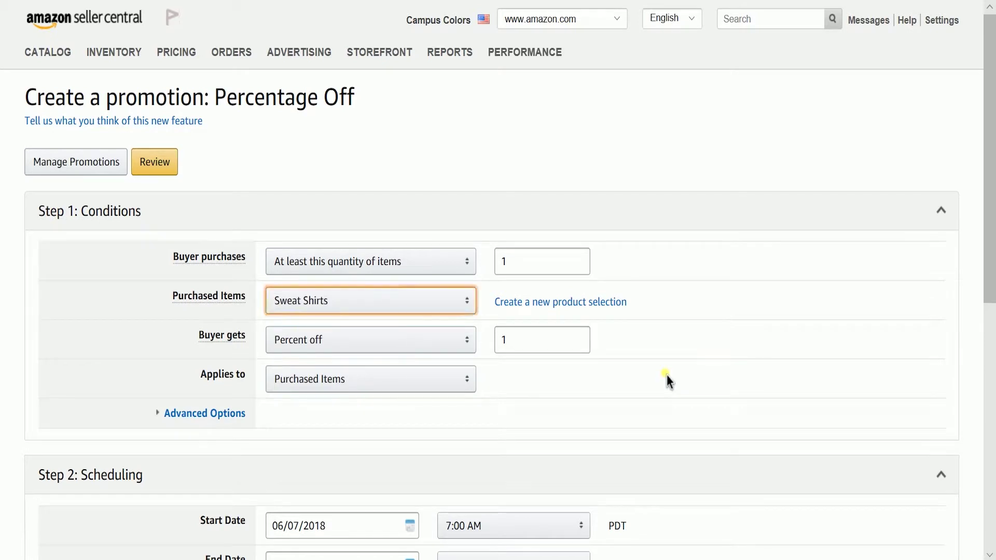
pyautogui.click(373, 382)
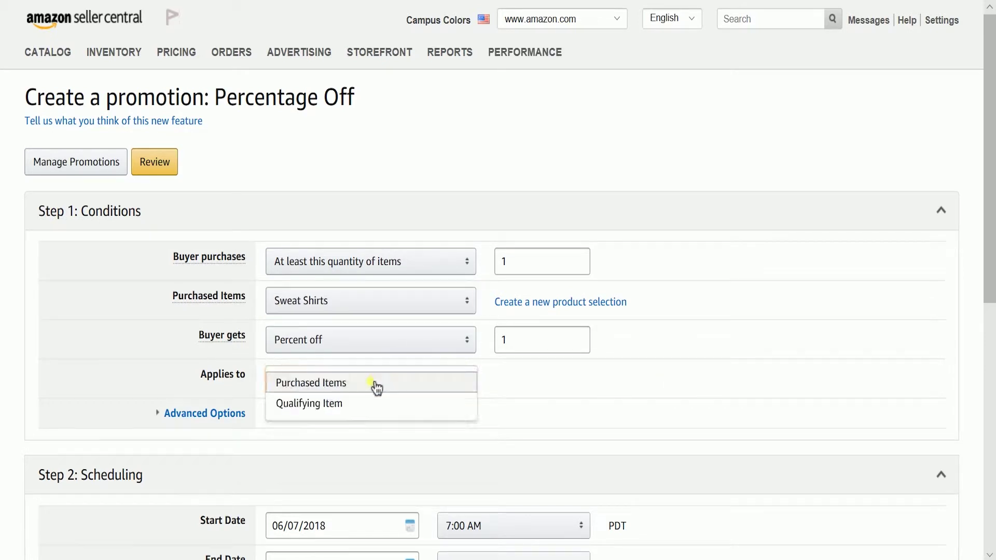
pyautogui.click(377, 409)
# Step: Set the buyer's discount to 90 percent
pyautogui.click(553, 349)
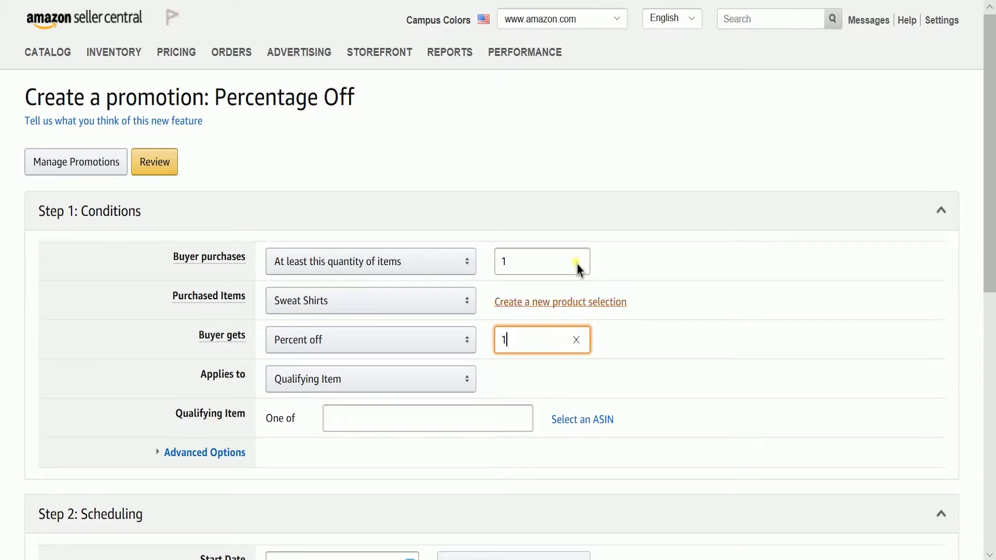
pyautogui.write('1')
pyautogui.press('BackSpace')
pyautogui.write('90')
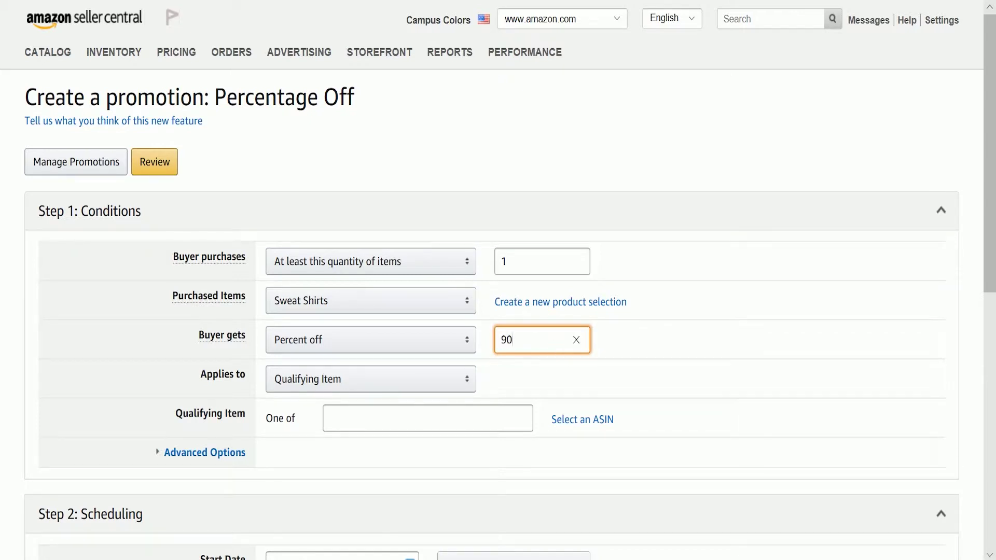
pyautogui.click(783, 436)
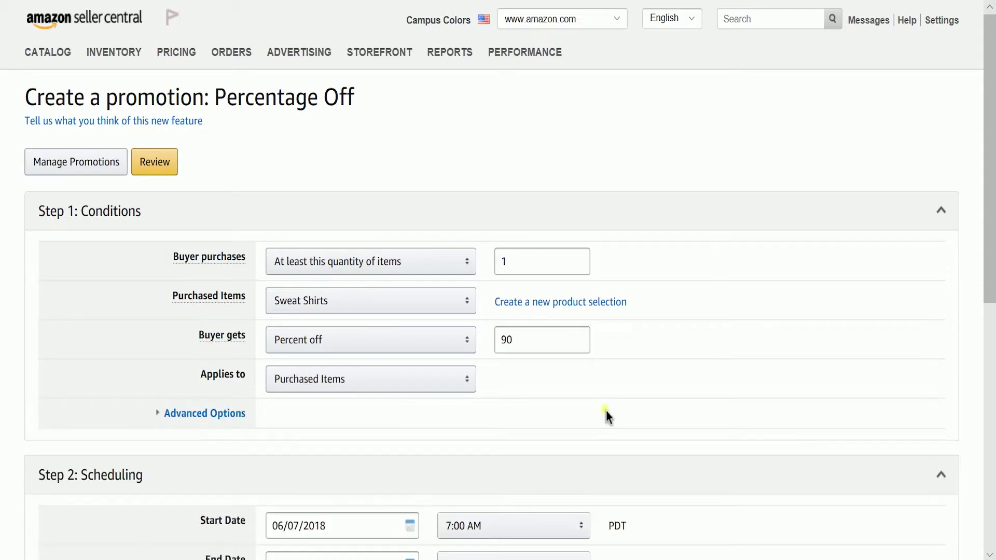
# Step: Schedule 08/02/2018 3:00 AM to 06/12/2018 11:59 PM; describe it 'Viral Launch Promo'
pyautogui.scroll(-9, 607, 415)
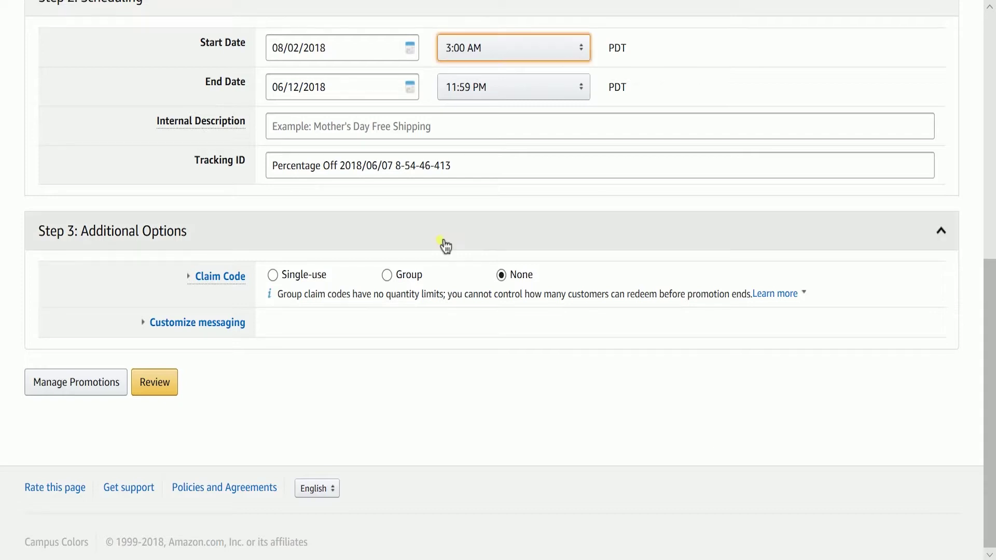
pyautogui.click(390, 139)
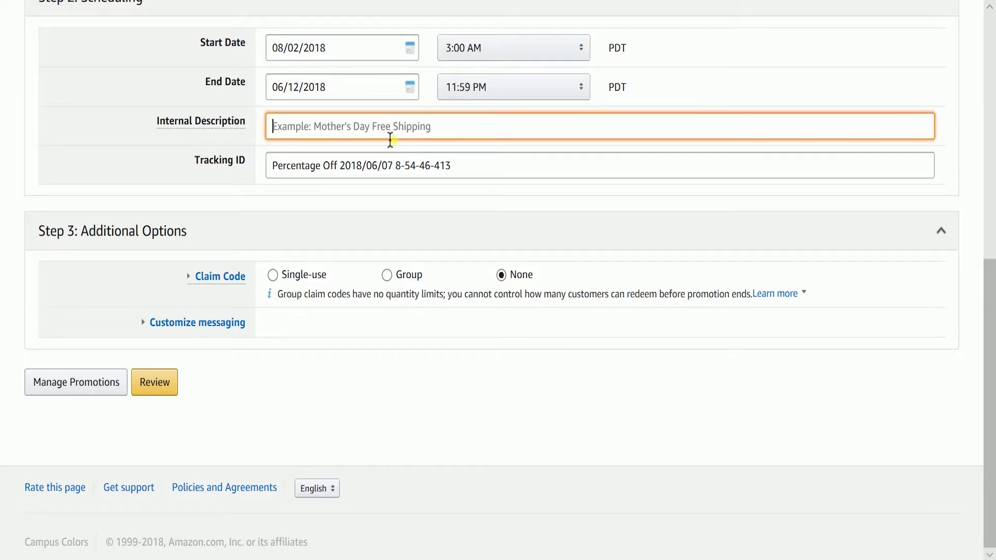
pyautogui.write('Vir')
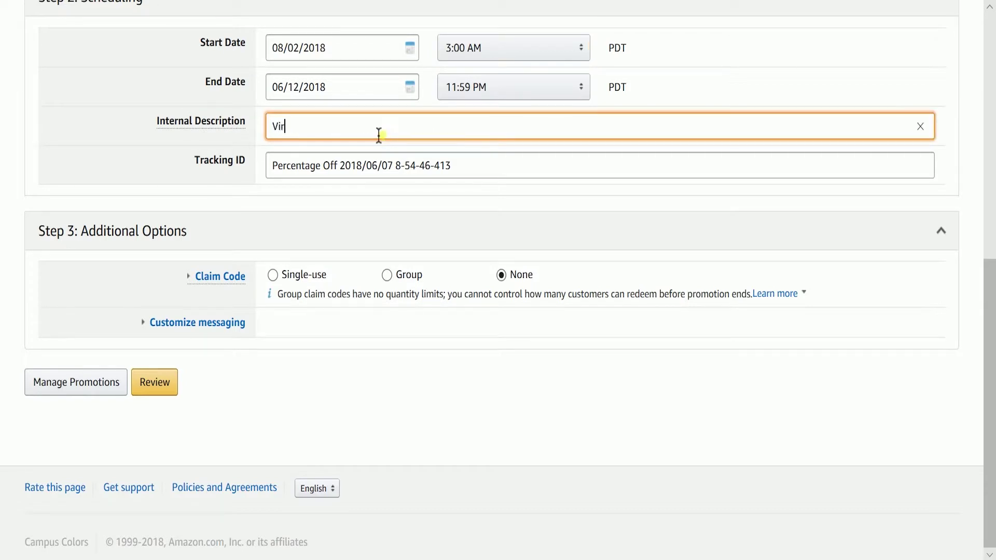
pyautogui.write('al Launch Promo')
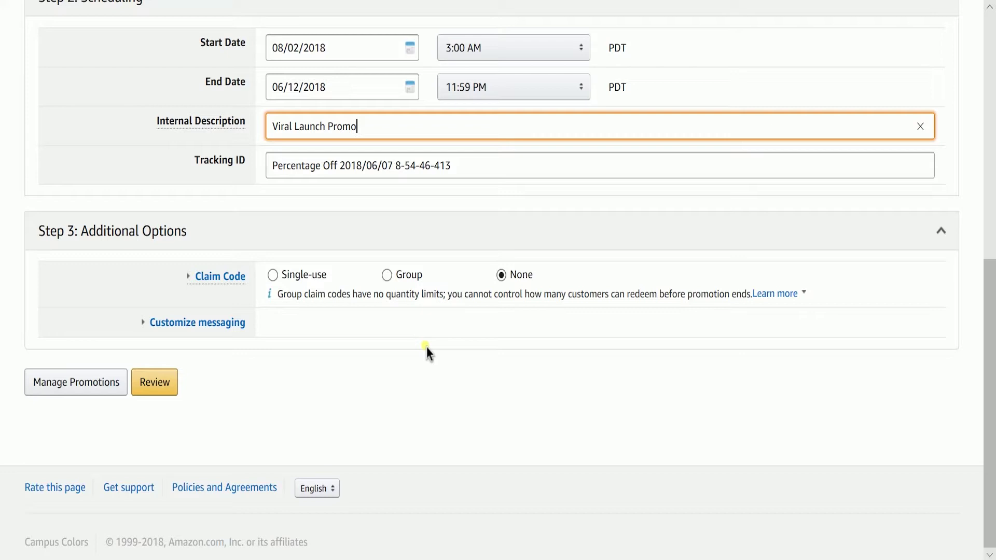
# Step: Use single-use claim codes with unrestricted combinability; add terms 'Terms and Conditions Applies.'
pyautogui.click(272, 275)
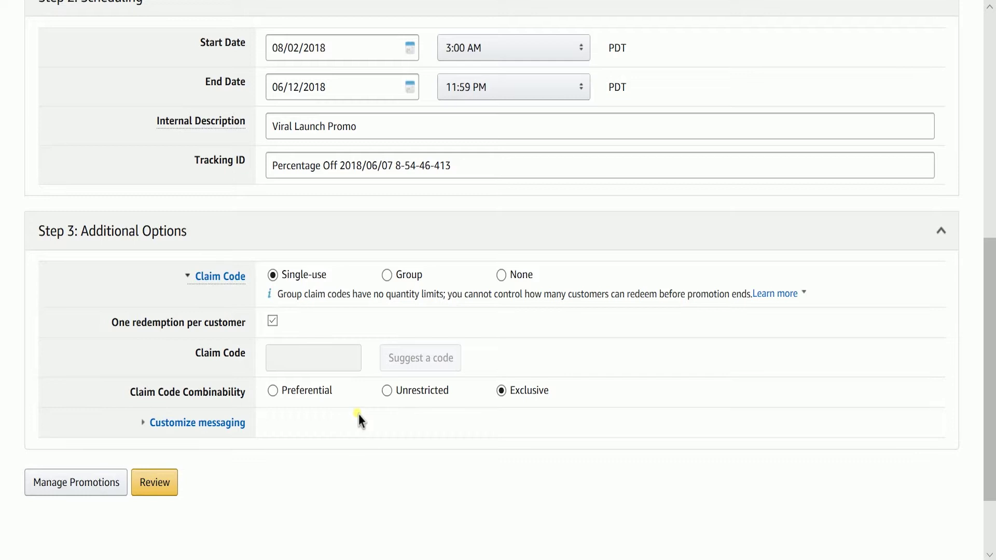
pyautogui.click(387, 390)
pyautogui.press('Tab')
pyautogui.press('Return')
pyautogui.scroll(-3, 568, 476)
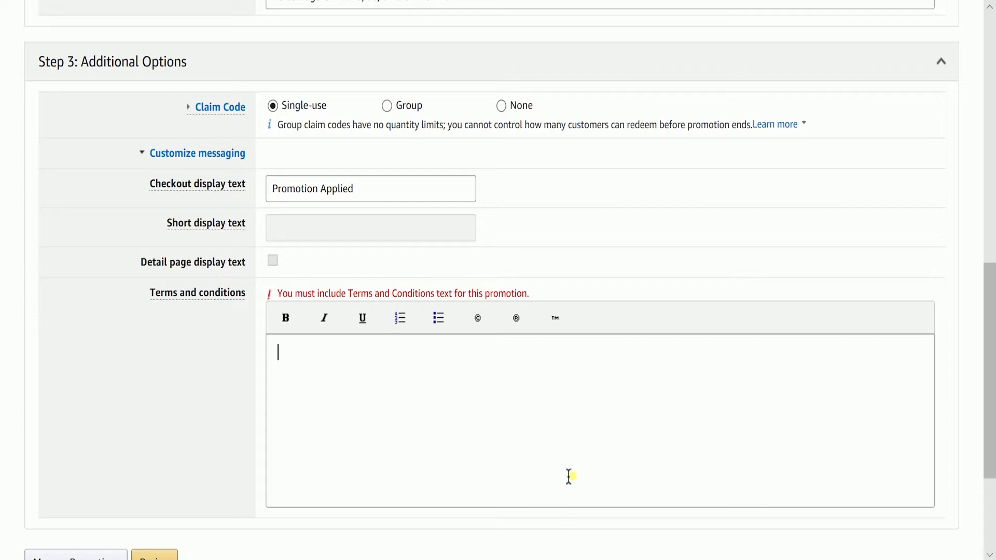
pyautogui.write('Terms and Cond')
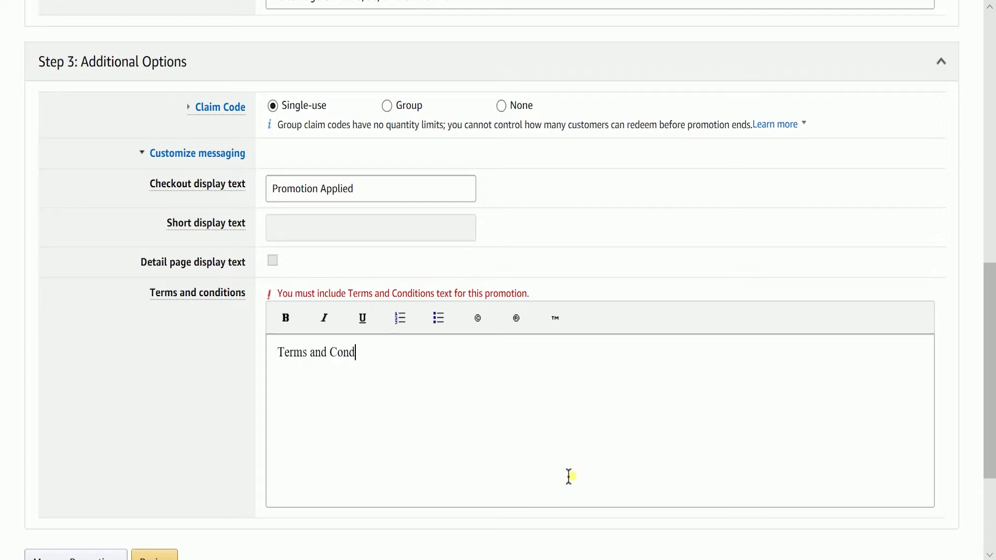
pyautogui.write('itions Applies')
pyautogui.write('.')
pyautogui.scroll(-2, 569, 475)
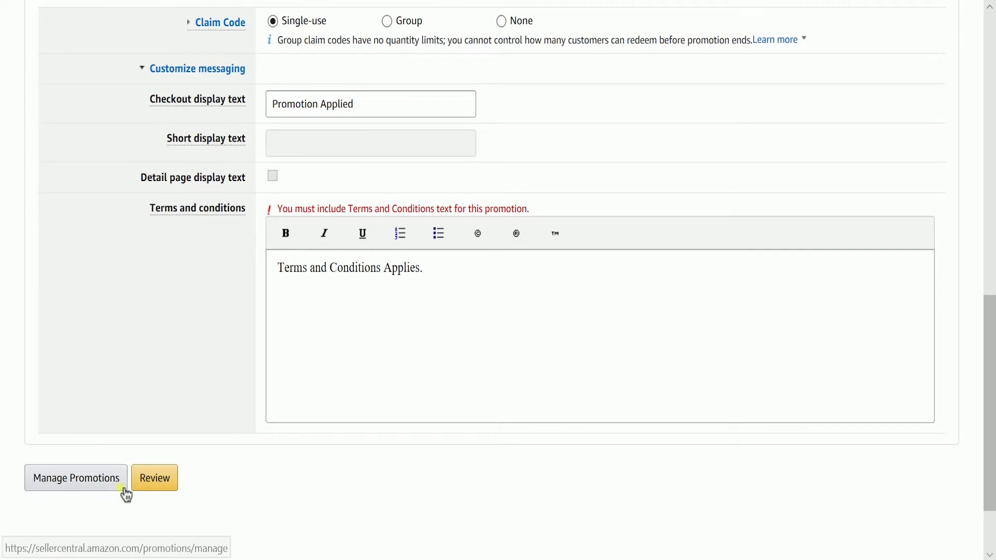
# Step: Review and submit the promotion, accepting the large-discount alert
pyautogui.click(148, 485)
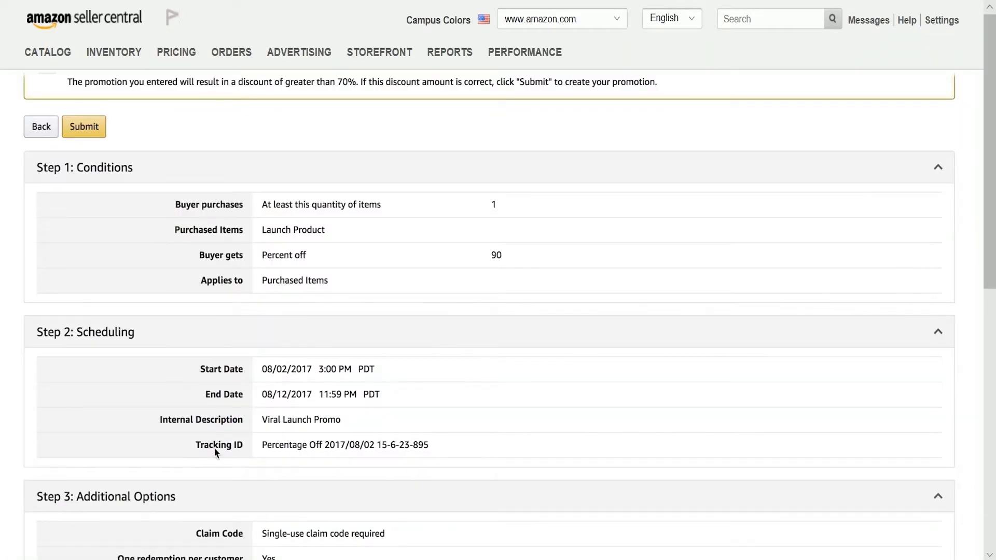
pyautogui.scroll(1, 214, 447)
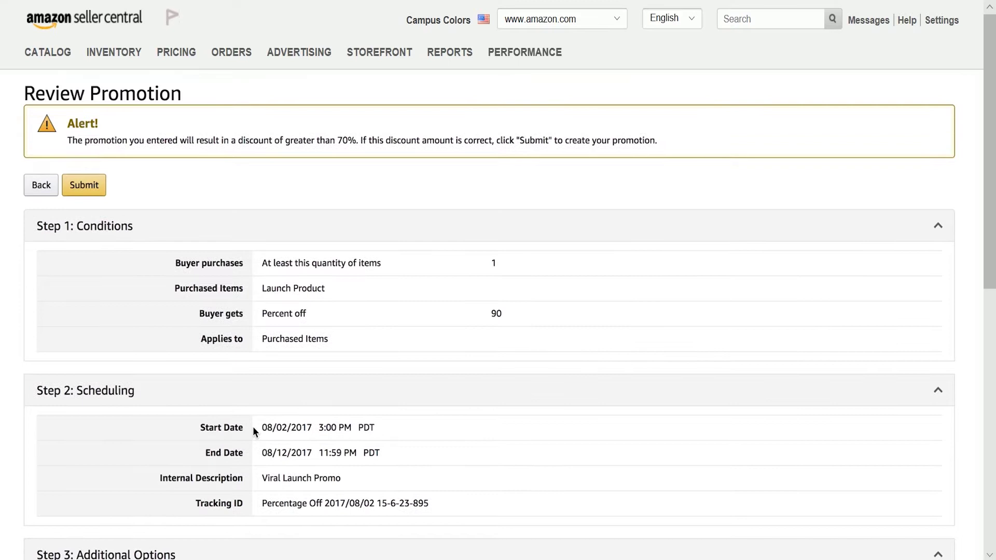
pyautogui.click(94, 190)
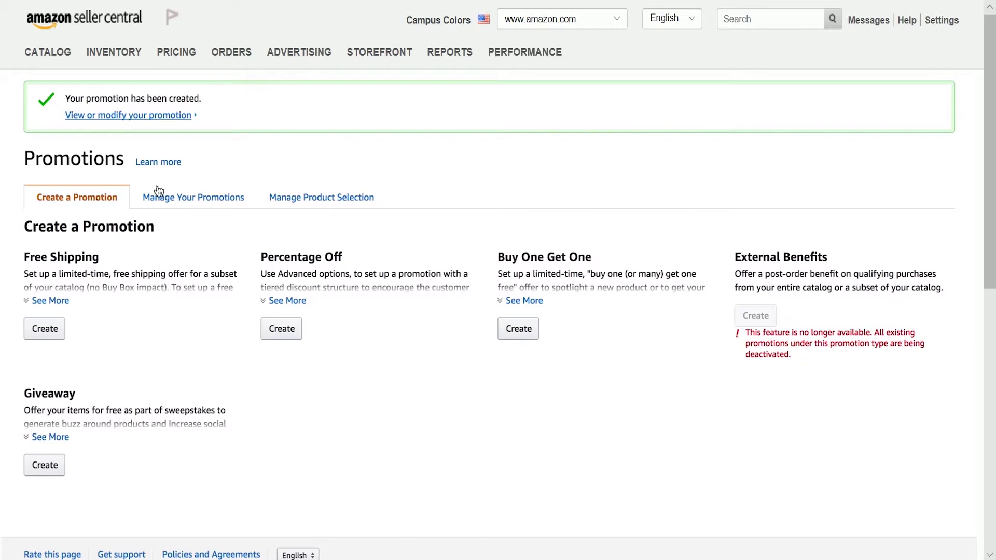
# Step: Filter Manage Your Promotions to Pending and open the 90% off promotion's details
pyautogui.click(221, 197)
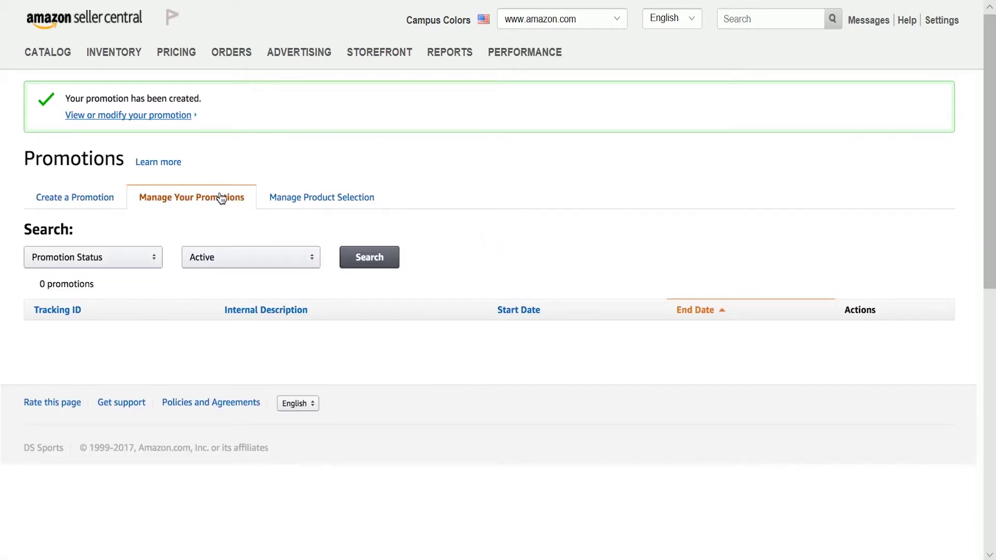
pyautogui.click(214, 259)
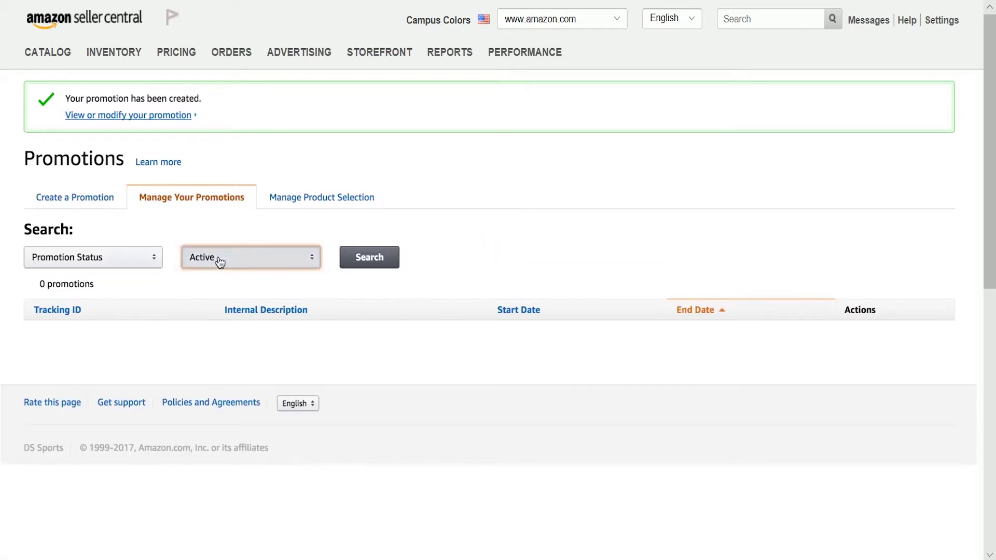
pyautogui.click(224, 277)
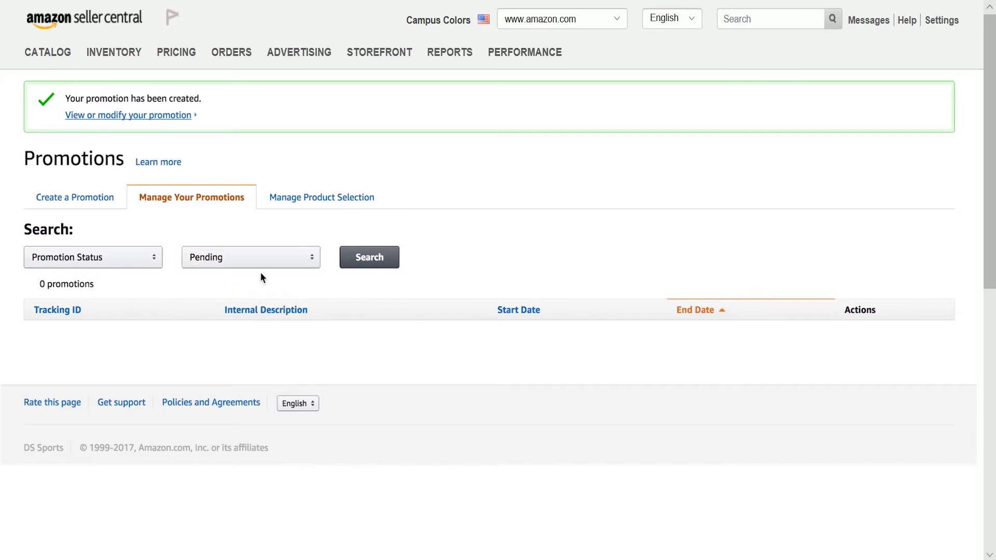
pyautogui.click(377, 256)
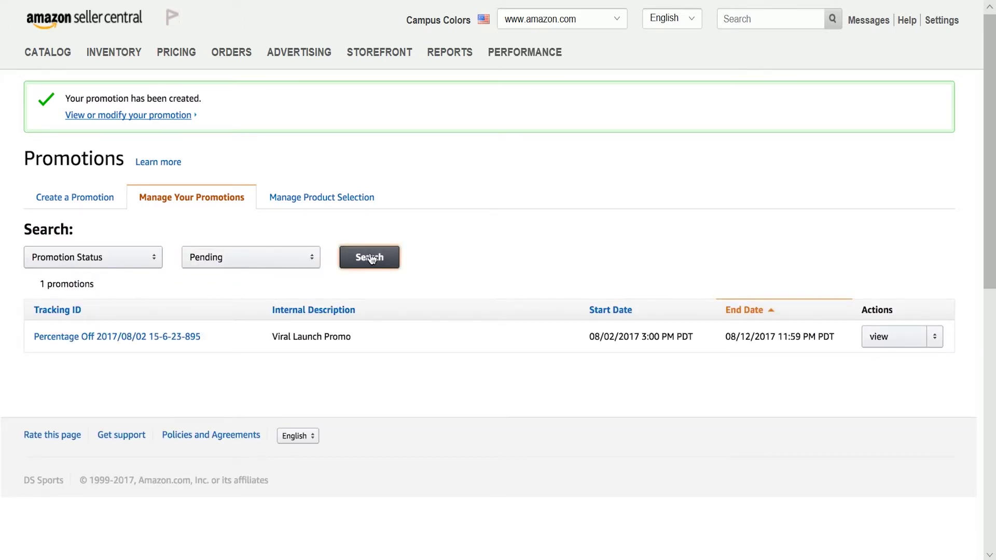
pyautogui.click(182, 338)
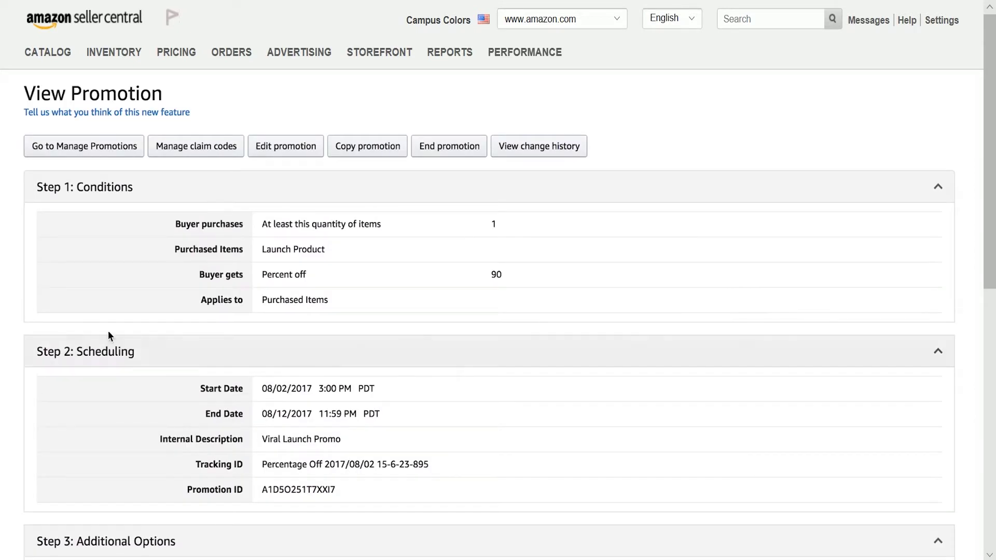
# Step: Under Manage claim codes, generate group 'Viral Launch Coupons' with quantity 201
pyautogui.click(217, 149)
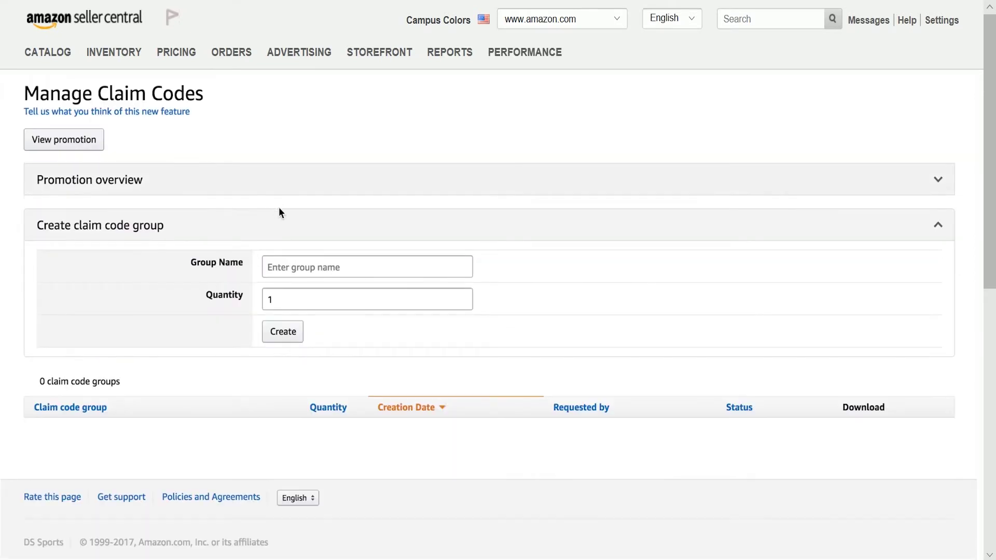
pyautogui.click(286, 266)
pyautogui.write('Viral')
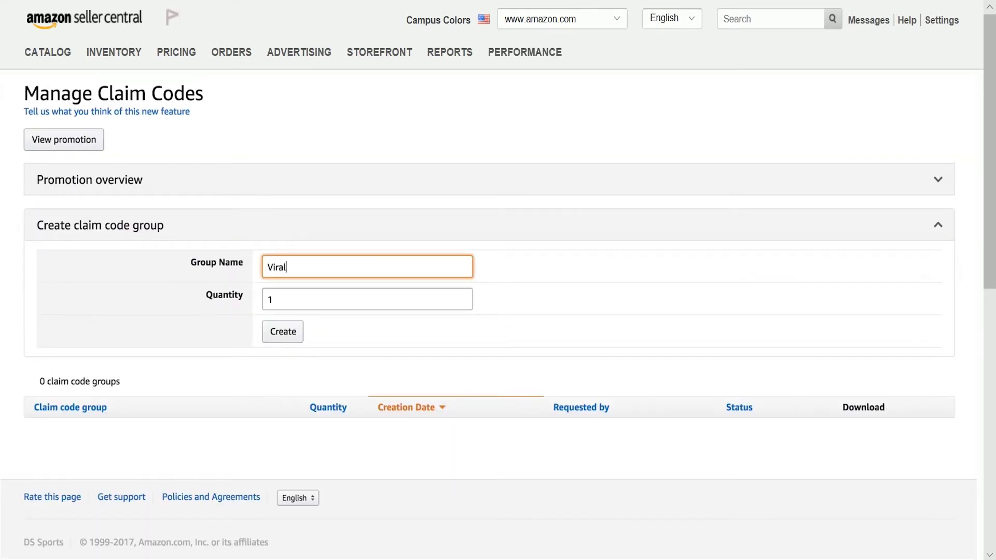
pyautogui.write(' Launch Coupons')
pyautogui.click(278, 301)
pyautogui.press('BackSpace')
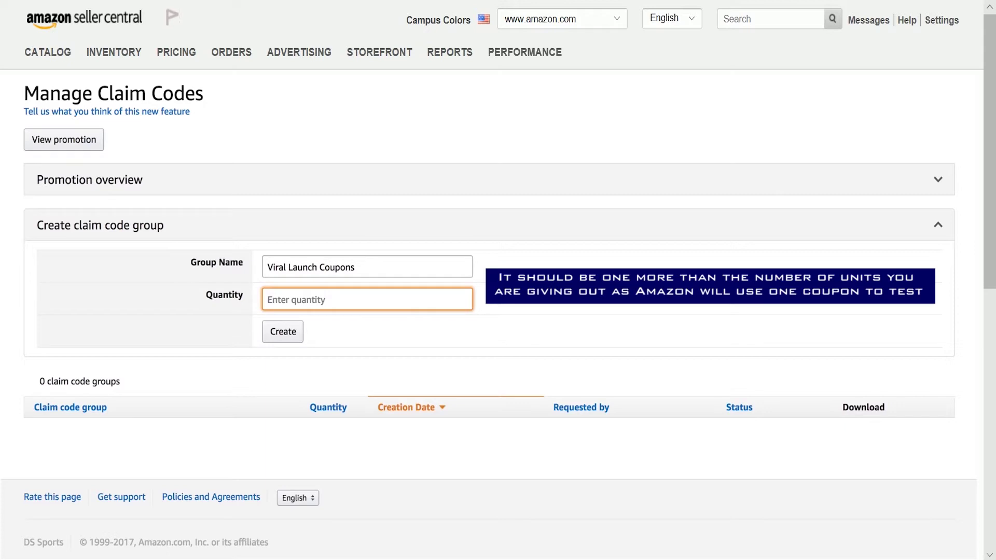
pyautogui.write('200')
pyautogui.press('BackSpace')
pyautogui.write('1')
pyautogui.click(293, 335)
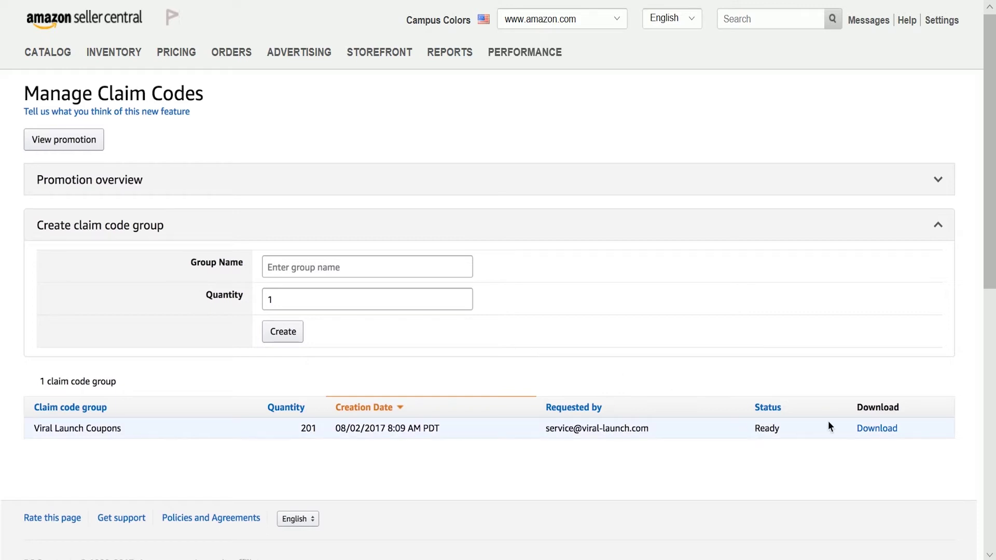
# Step: Download the claim code file from the Viral Launch Coupons row
pyautogui.click(878, 429)
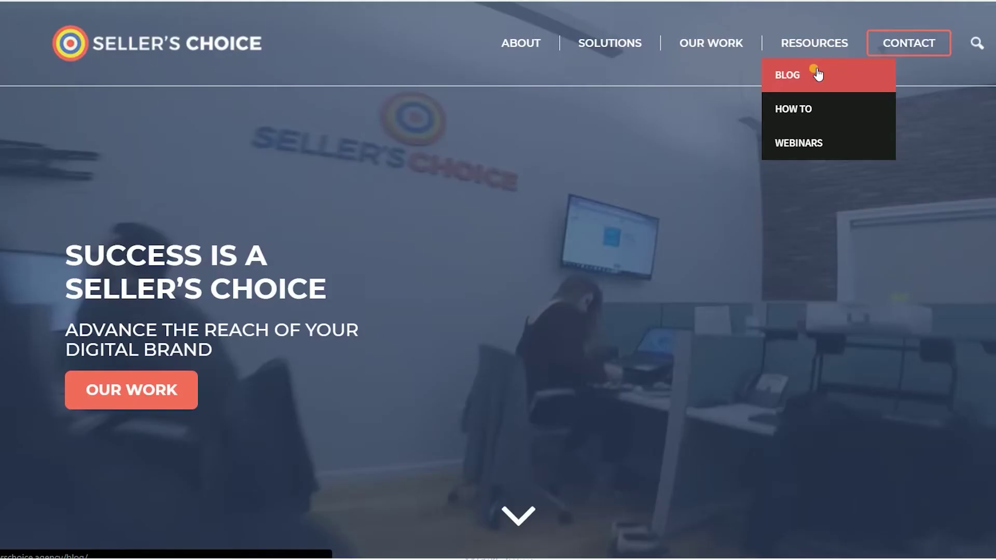
# Step: Open the Resources How To page and skim it
pyautogui.click(778, 109)
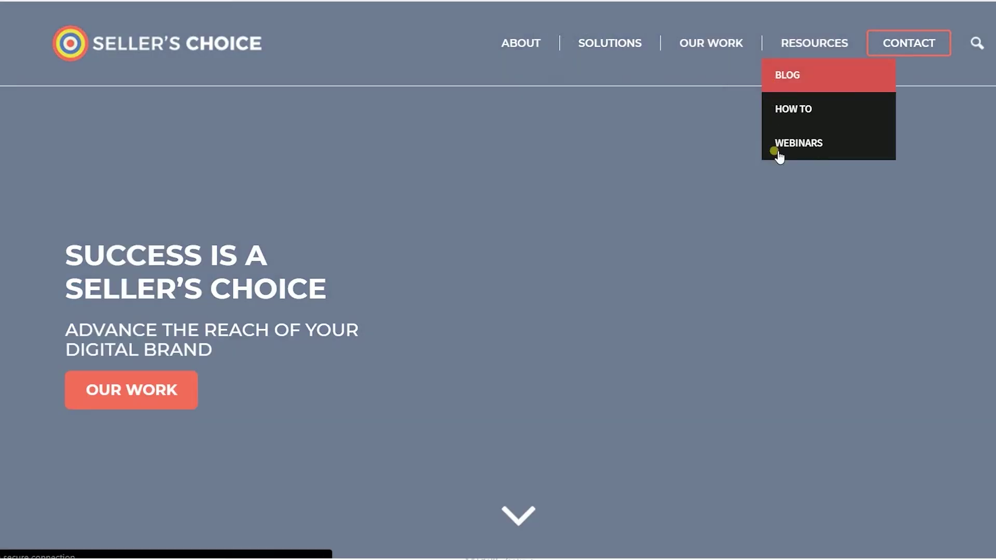
pyautogui.scroll(-3, 764, 177)
pyautogui.scroll(5, 767, 193)
# Step: Browse the Webinars page, then return to the previous page
pyautogui.moveTo(855, 44)
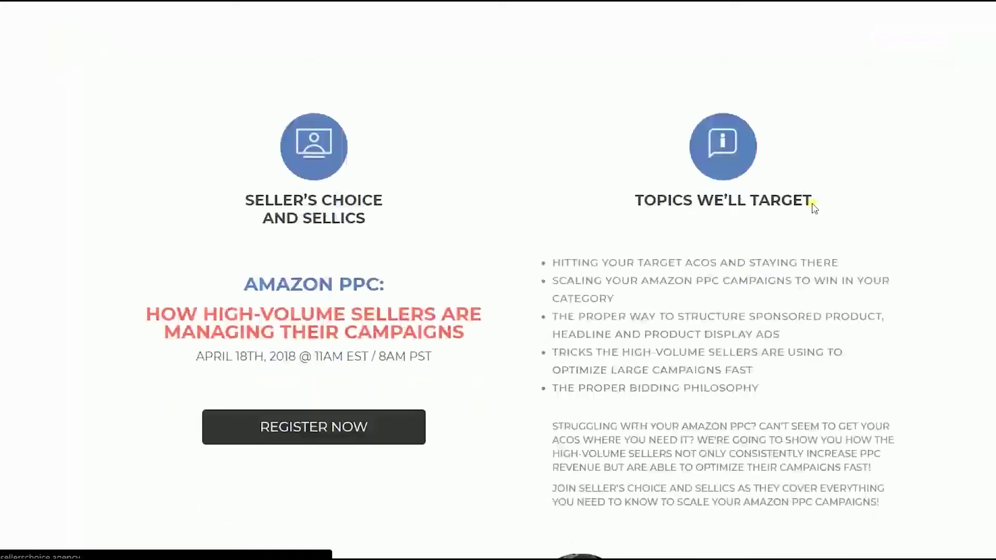
pyautogui.scroll(-5, 813, 208)
pyautogui.scroll(6, 857, 98)
pyautogui.hotkey('alt', 'Left')
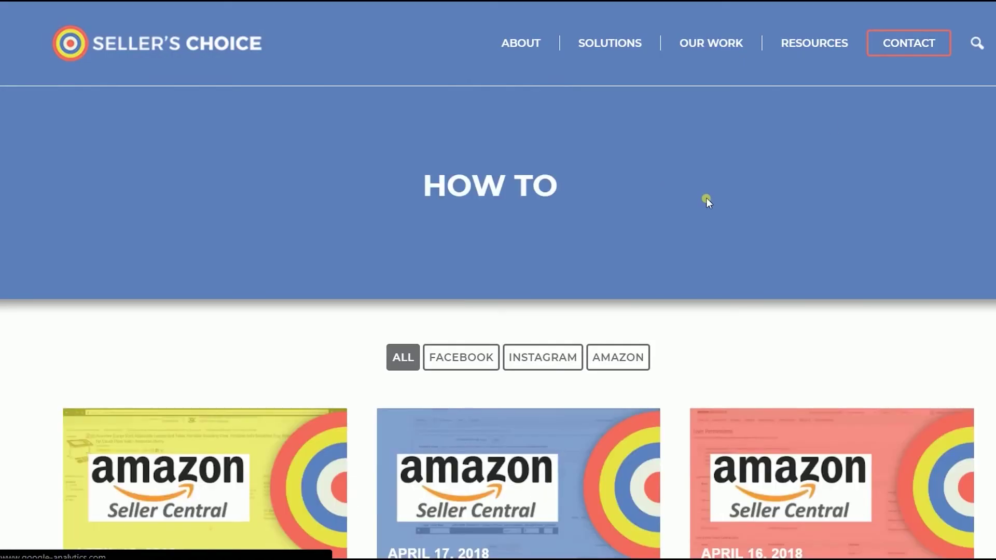
# Step: Open the Resources Blog and scroll through its posts
pyautogui.moveTo(807, 48)
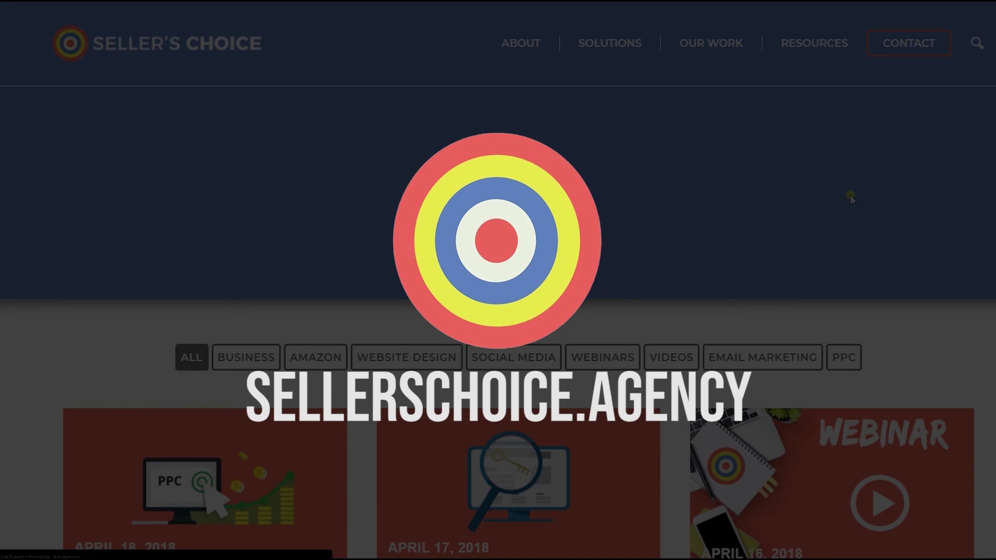
pyautogui.scroll(-10, 850, 196)
pyautogui.scroll(-3, 850, 198)
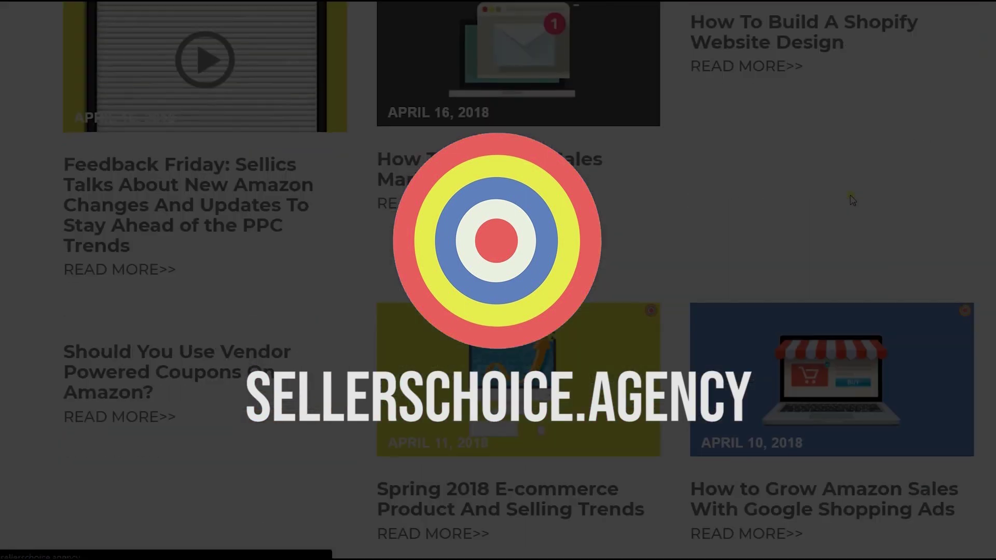
pyautogui.scroll(15, 852, 200)
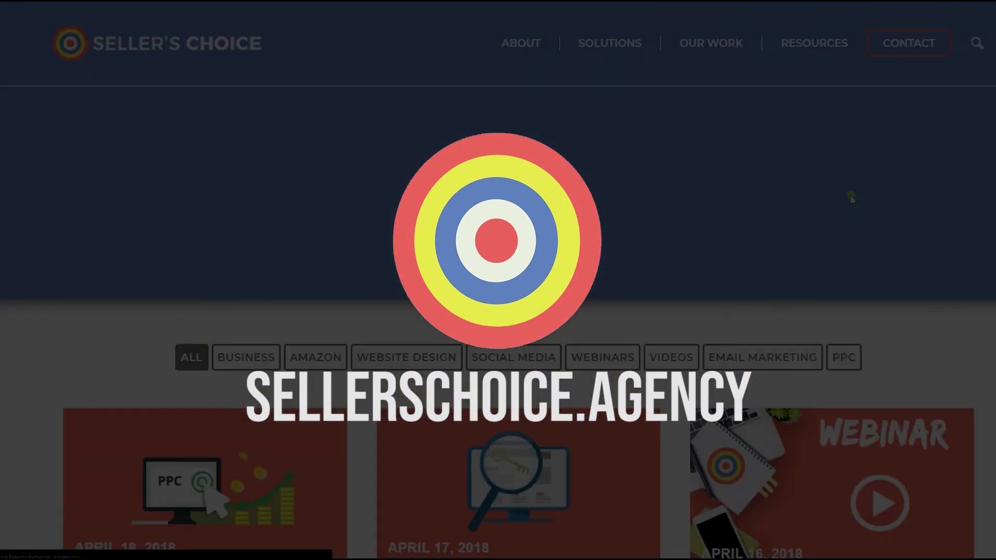